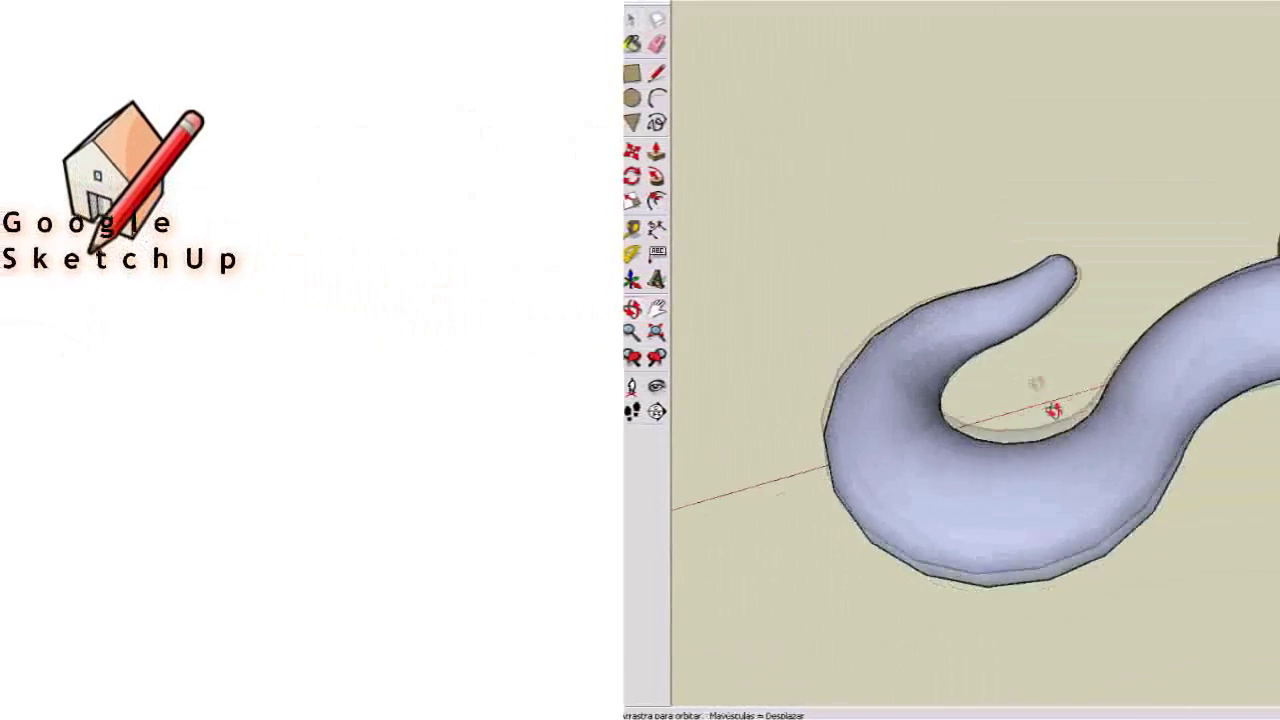
# Step: Orbit around the carabiner circle layout to view it from the side and below
pyautogui.moveTo(749, 214)
pyautogui.mouseDown()
pyautogui.moveTo(635, 220)
pyautogui.moveTo(630, 197)
pyautogui.moveTo(631, 286)
pyautogui.moveTo(754, 374)
pyautogui.moveTo(847, 512)
pyautogui.mouseUp()
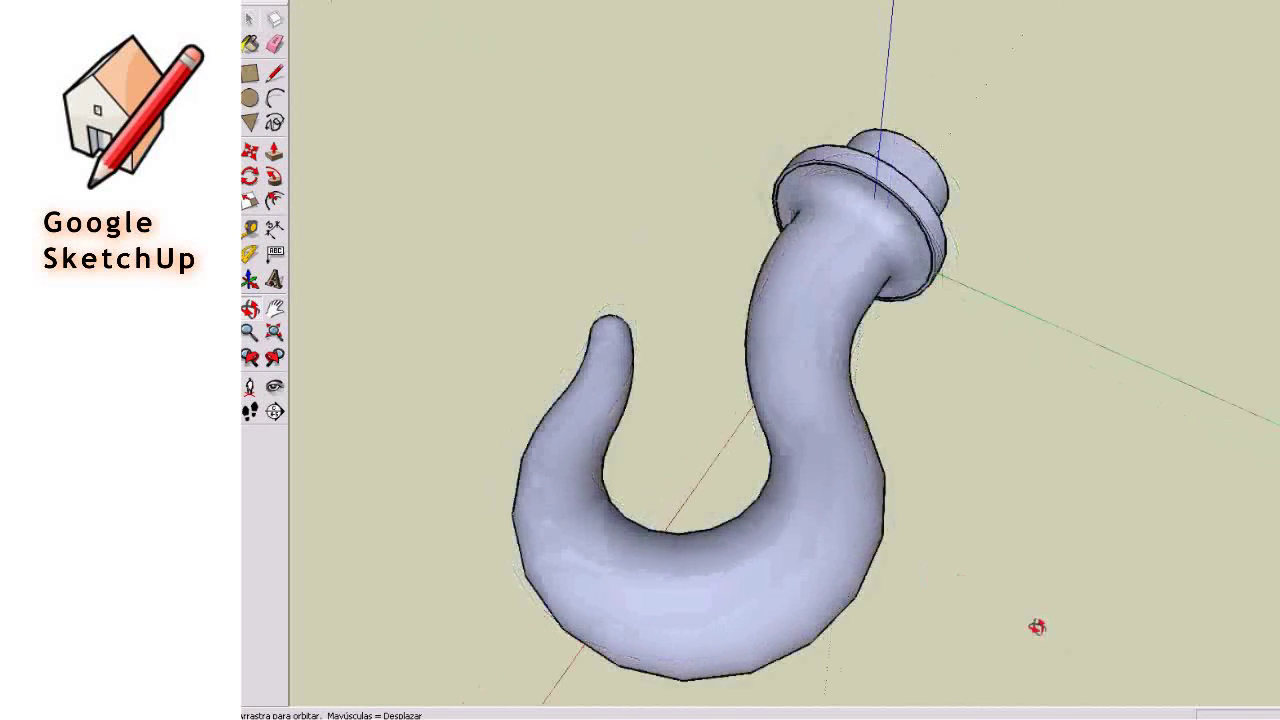
pyautogui.moveTo(1037, 627); pyautogui.dragTo(1101, 688)
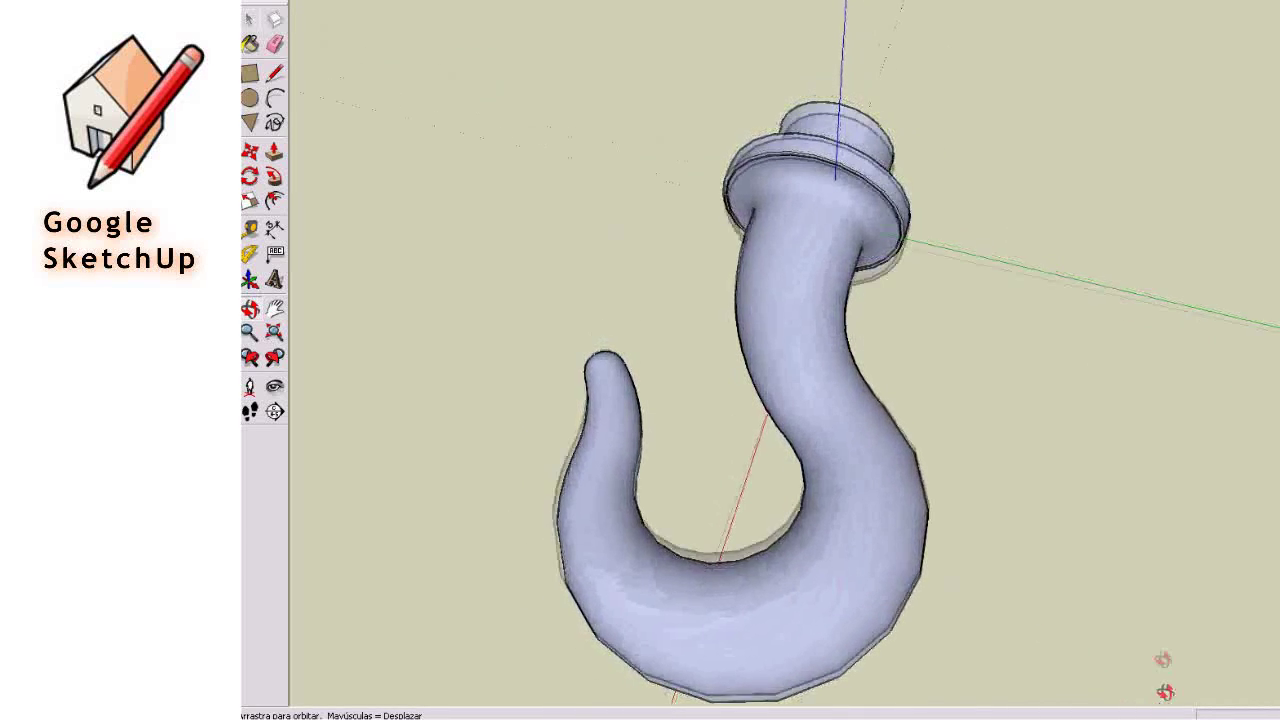
pyautogui.moveTo(1163, 659)
pyautogui.mouseDown()
pyautogui.moveTo(1131, 560)
pyautogui.moveTo(979, 471)
pyautogui.mouseUp()
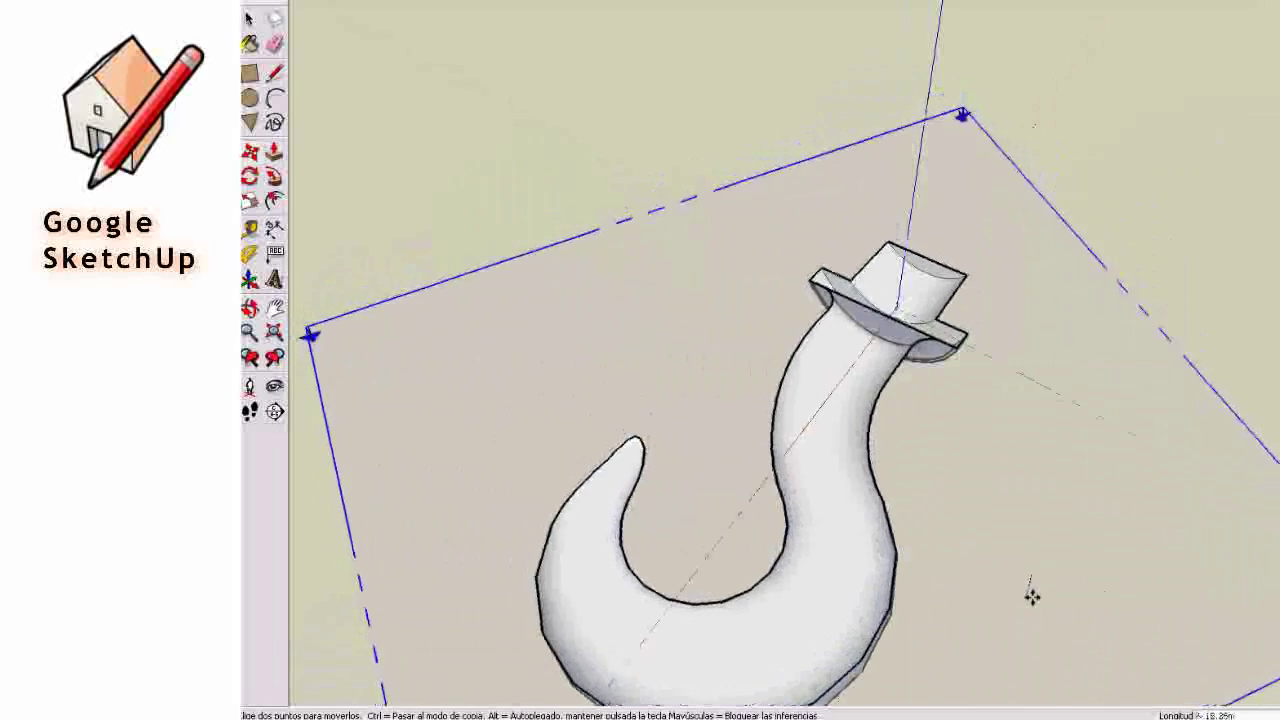
pyautogui.moveTo(1031, 596)
pyautogui.mouseDown(button='middle')
pyautogui.moveTo(1210, 584)
pyautogui.moveTo(1180, 314)
pyautogui.mouseUp(button='middle')
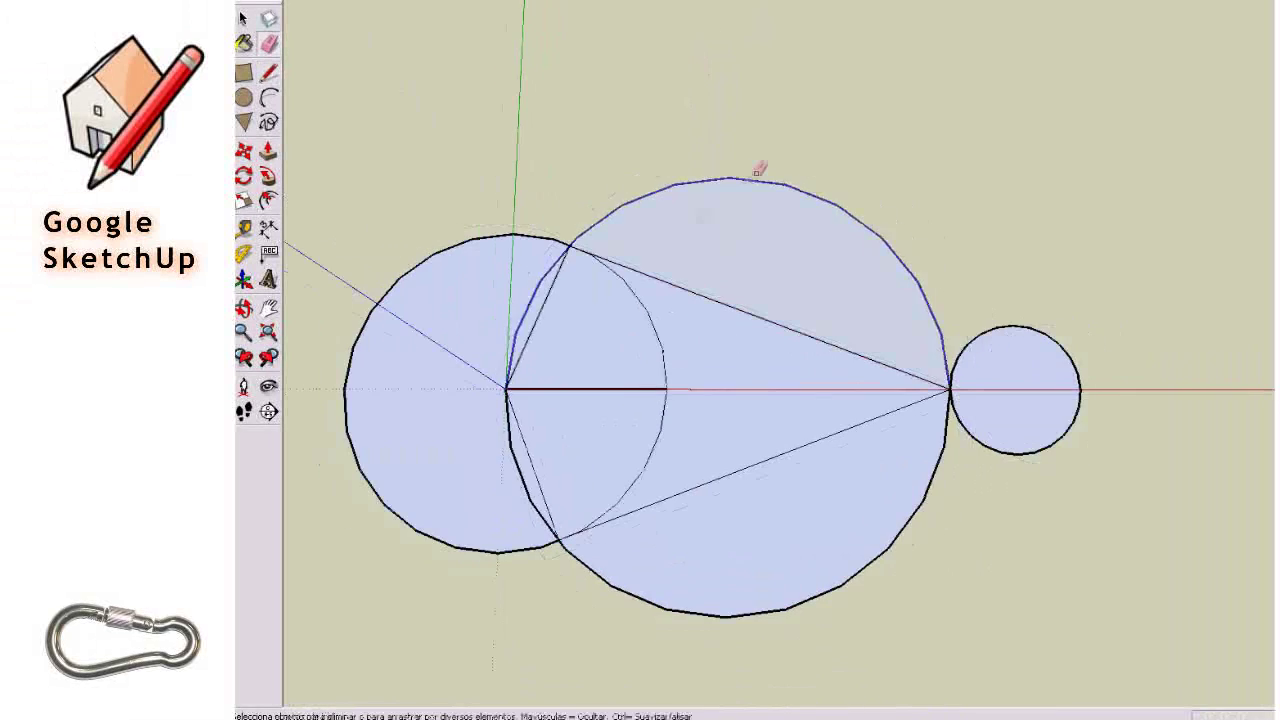
# Step: Set the size of the larger offset outline around the carabiner shape
pyautogui.click(583, 210)
pyautogui.press('l')
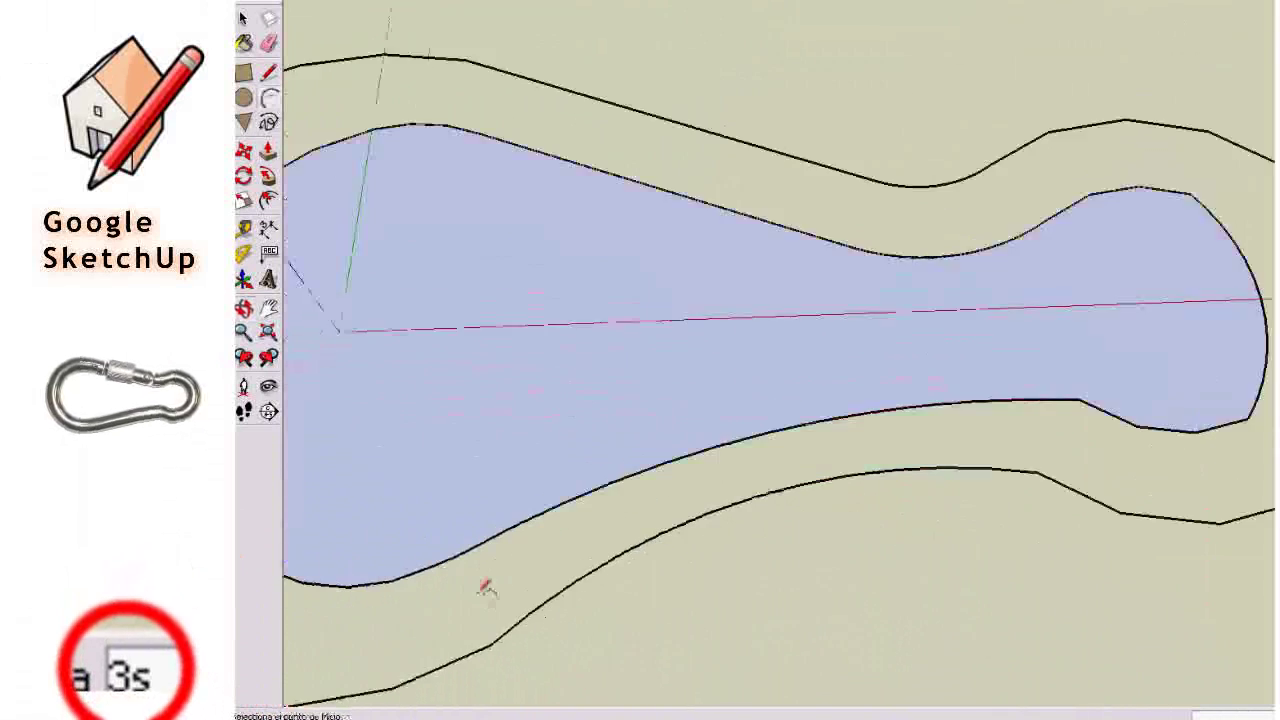
# Step: Zoom in on the carabiner outline
pyautogui.scroll(1, 484, 588)
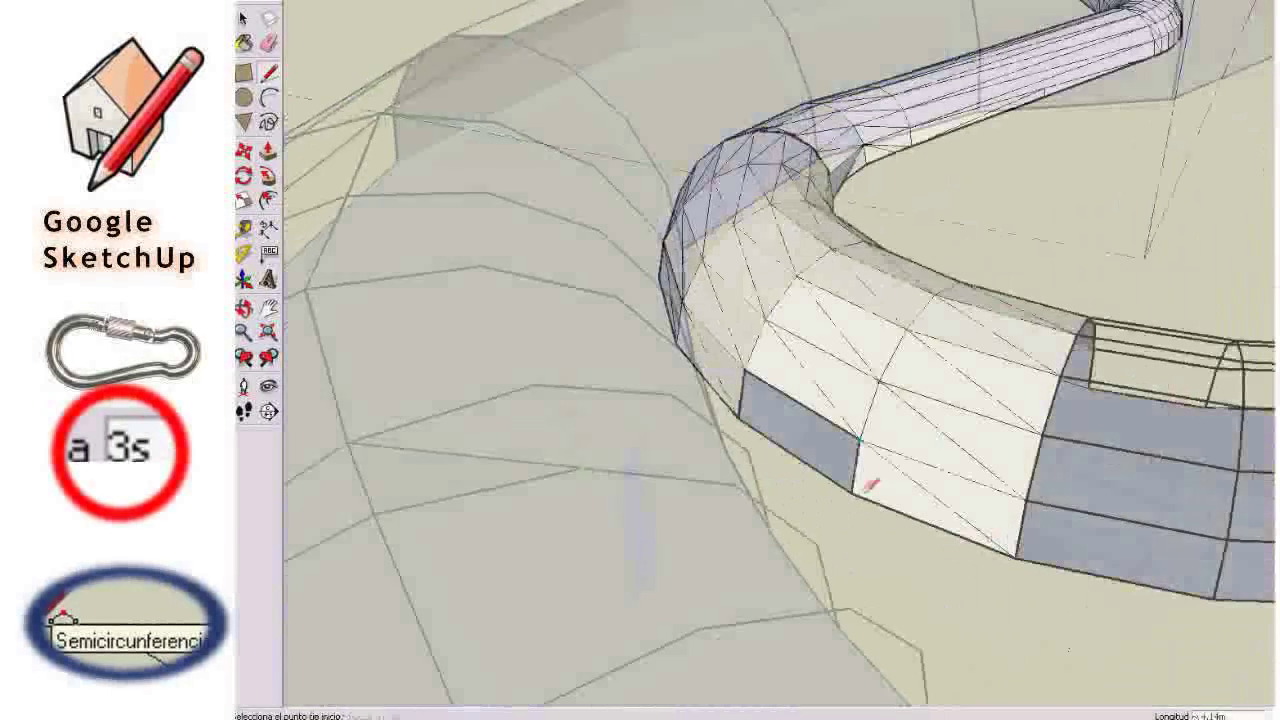
# Step: Draw new edges across the tube's gaps, viewing it from a lower side angle
pyautogui.click(859, 440)
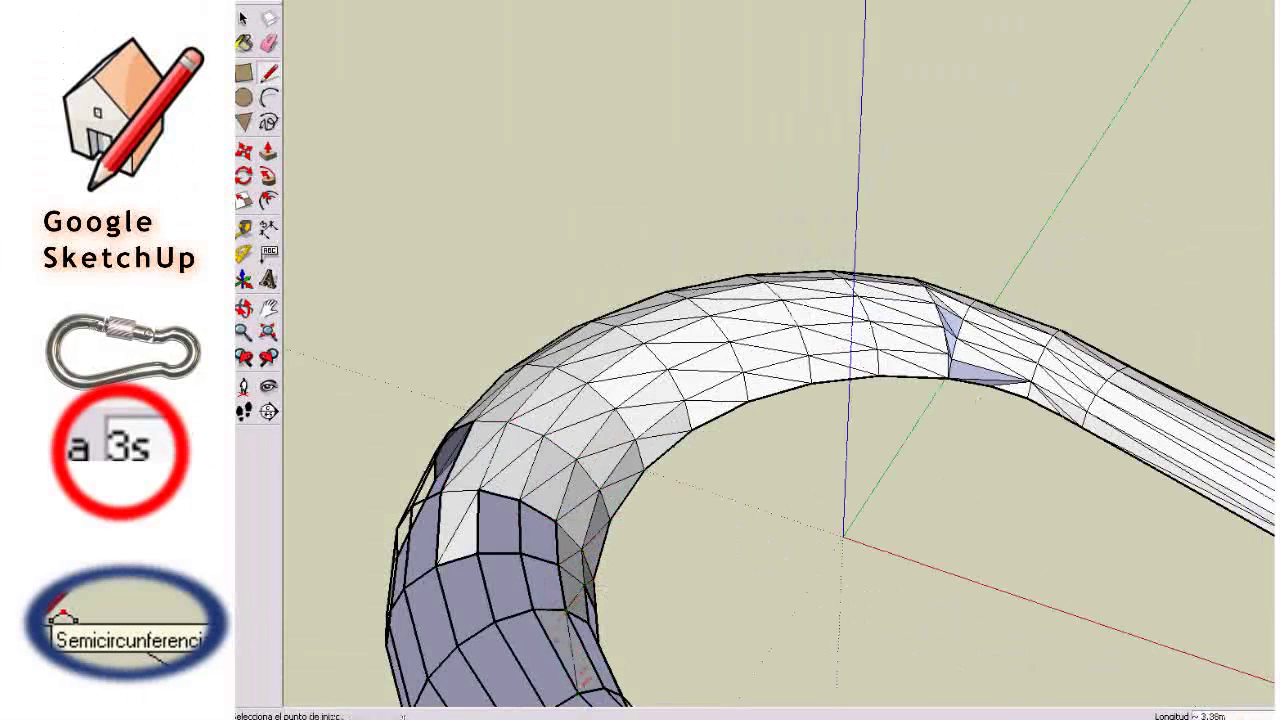
pyautogui.click(455, 648)
pyautogui.moveTo(455, 648); pyautogui.dragTo(530, 487, button='middle')
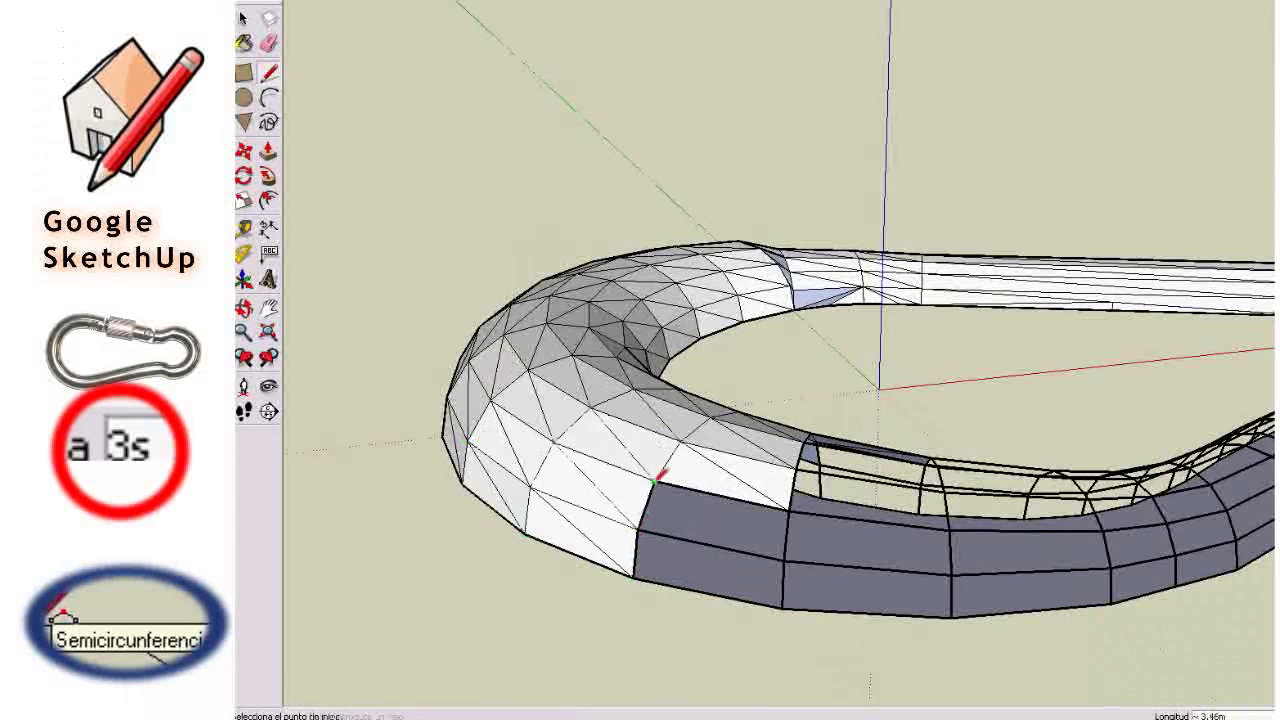
pyautogui.click(789, 511)
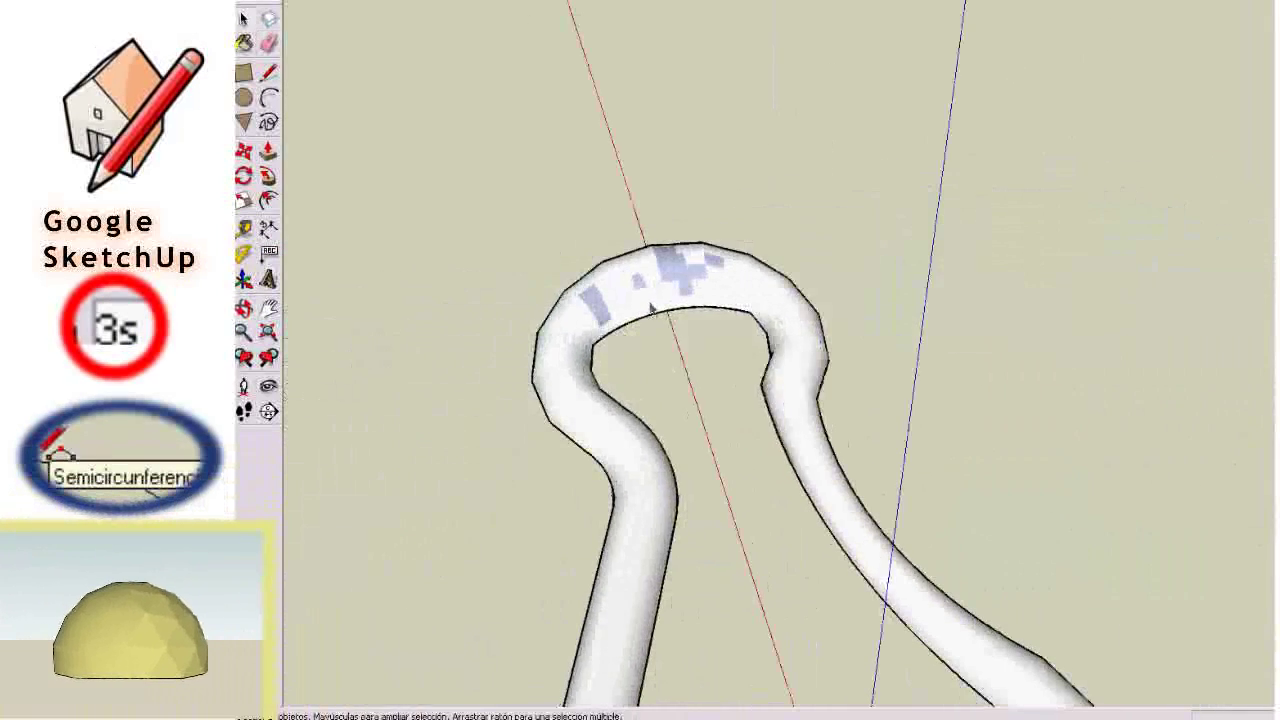
# Step: Make all tube faces consistent with Orientar caras, then flip them with Invertir caras
pyautogui.rightClick(651, 306)
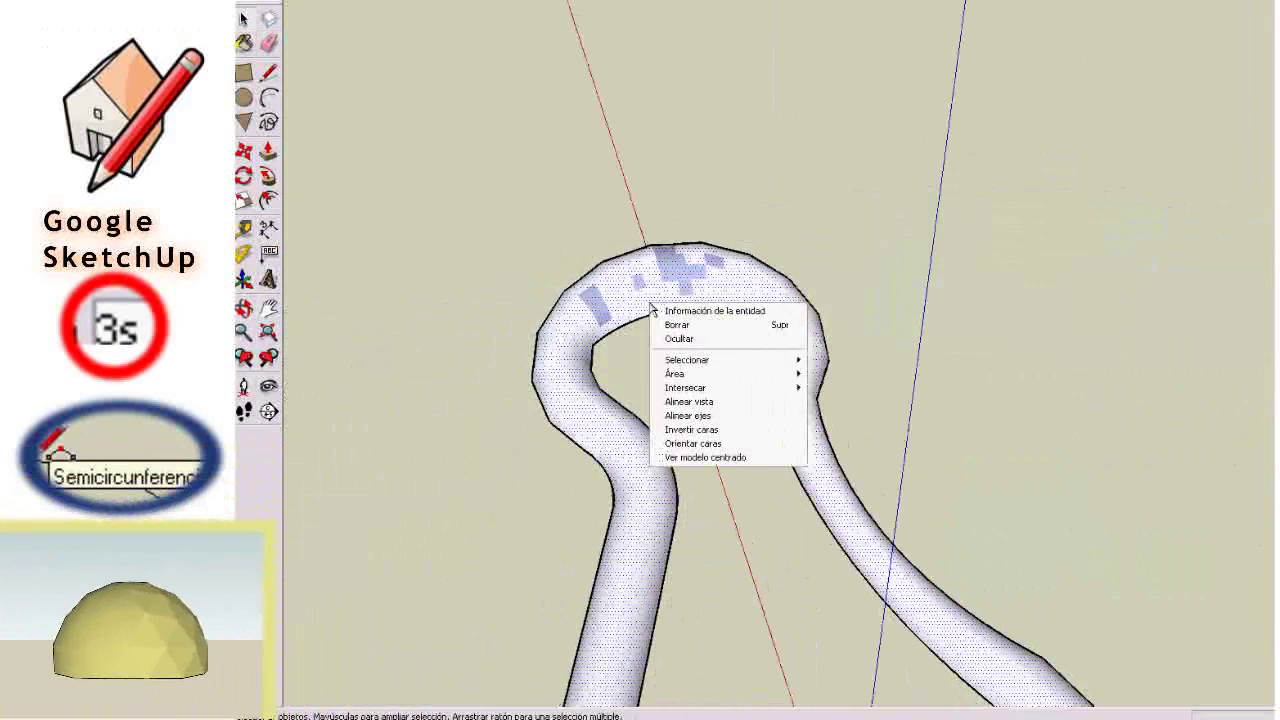
pyautogui.click(700, 443)
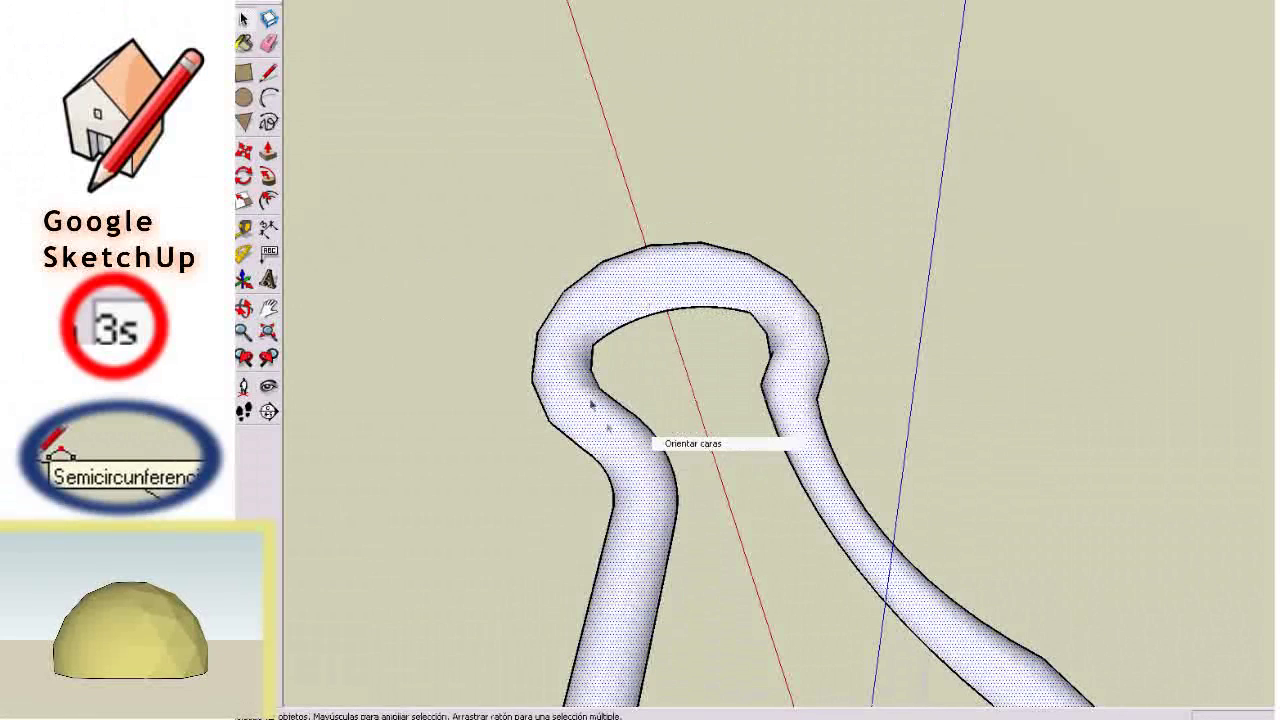
pyautogui.click(664, 551)
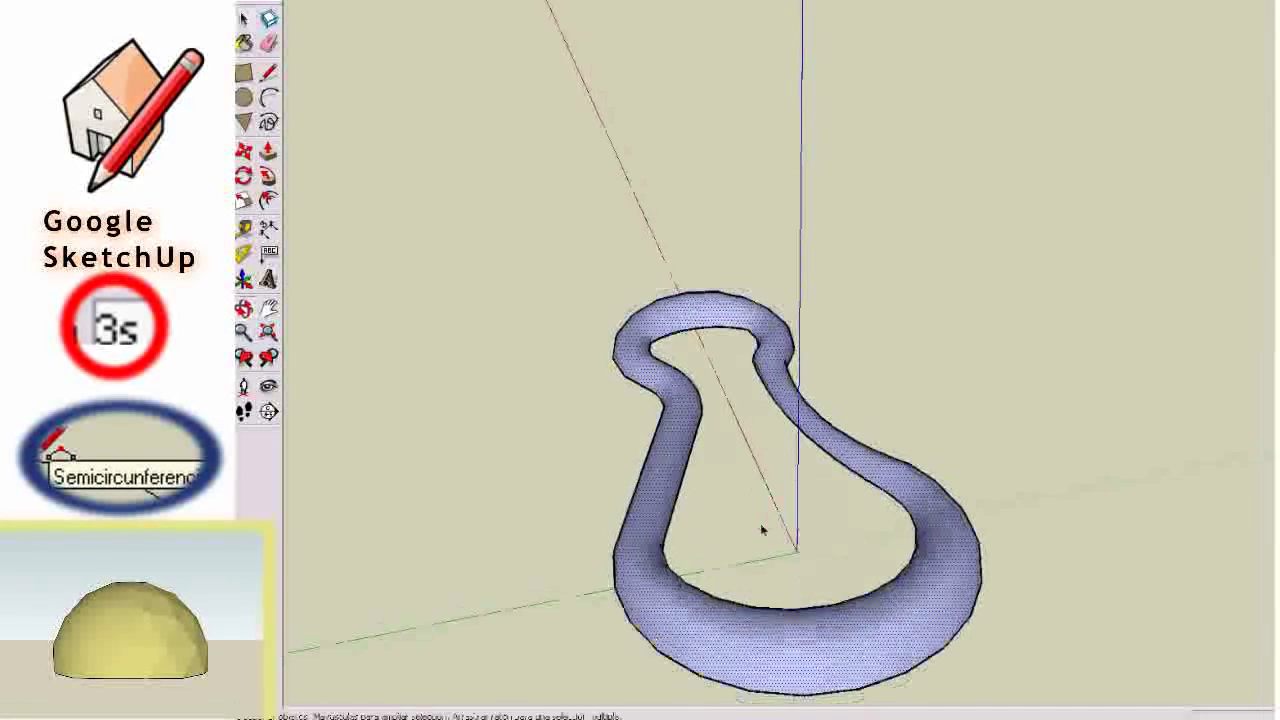
# Step: Copy the whole tube ring below the original and scale the copy along the blue axis
pyautogui.tripleClick(685, 437)
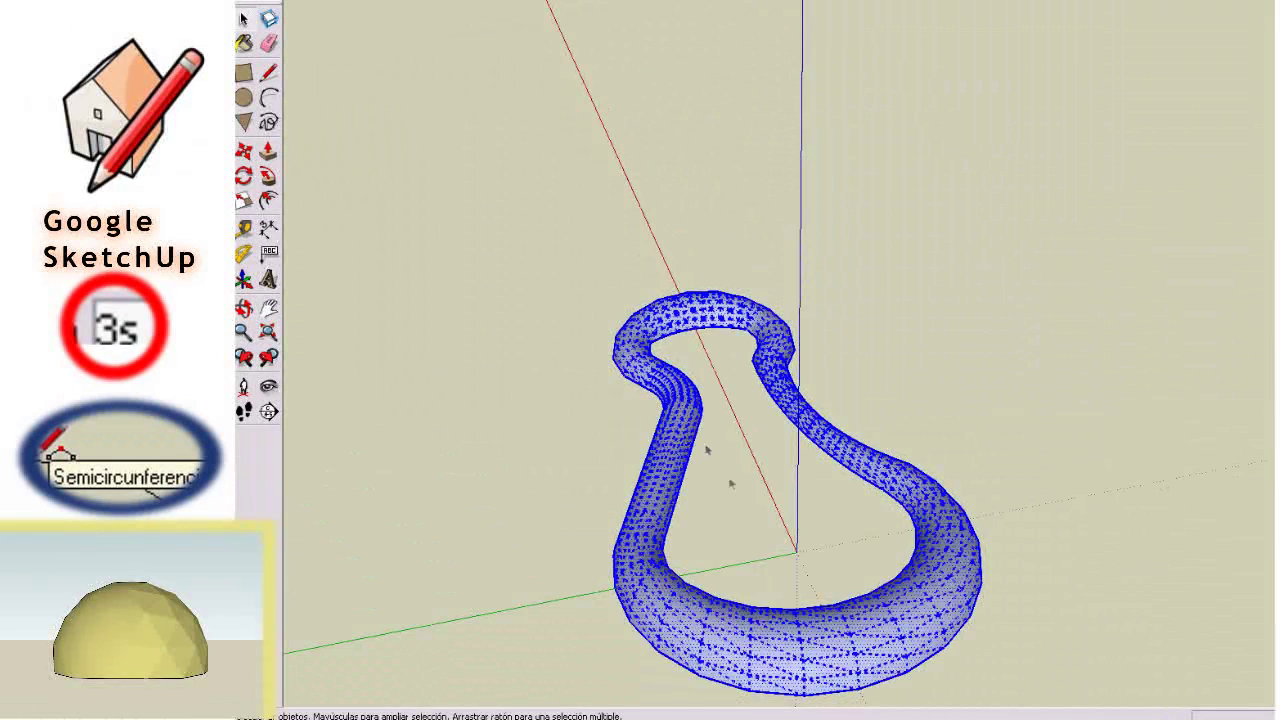
pyautogui.moveTo(735, 403); pyautogui.dragTo(723, 357)
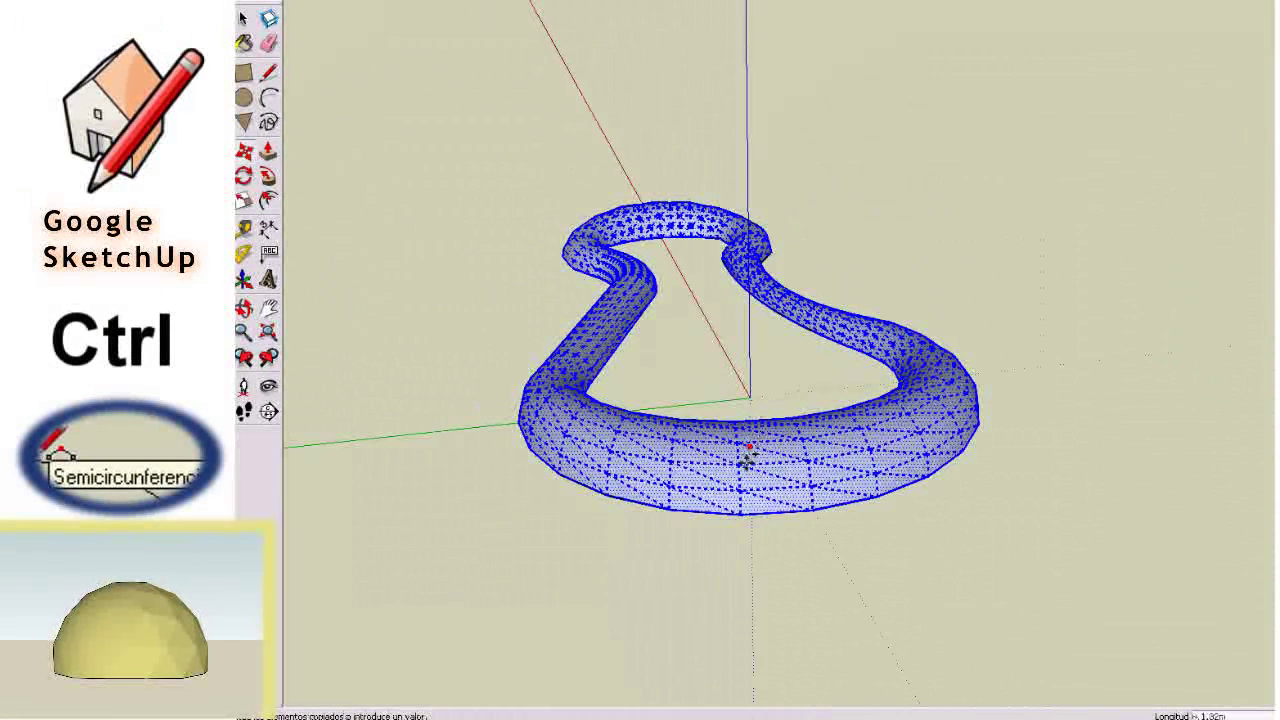
pyautogui.moveTo(748, 455)
pyautogui.keyDown('ctrl'); pyautogui.mouseDown()
pyautogui.moveTo(752, 566)
pyautogui.moveTo(757, 551)
pyautogui.mouseUp(); pyautogui.keyUp('ctrl')
pyautogui.moveTo(757, 551); pyautogui.dragTo(866, 400, button='middle')
pyautogui.press('s')
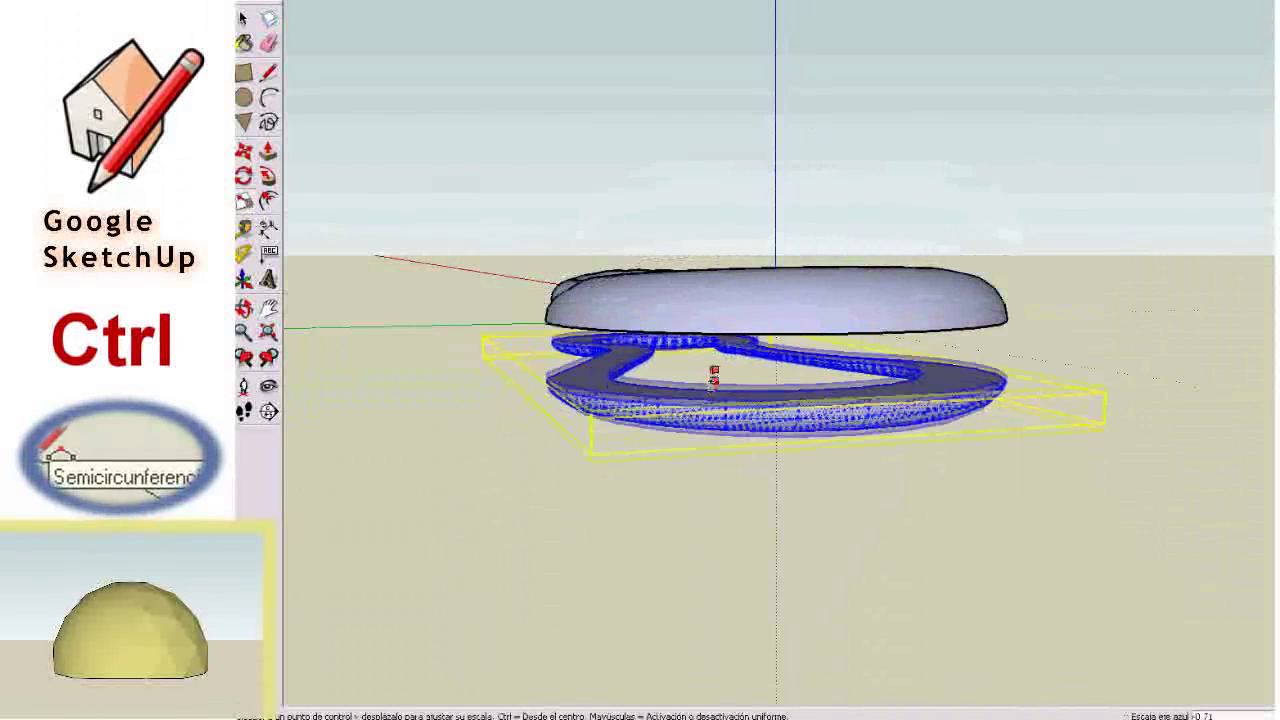
pyautogui.keyDown('ctrl'); pyautogui.moveTo(714, 388); pyautogui.dragTo(714, 395); pyautogui.keyUp('ctrl')
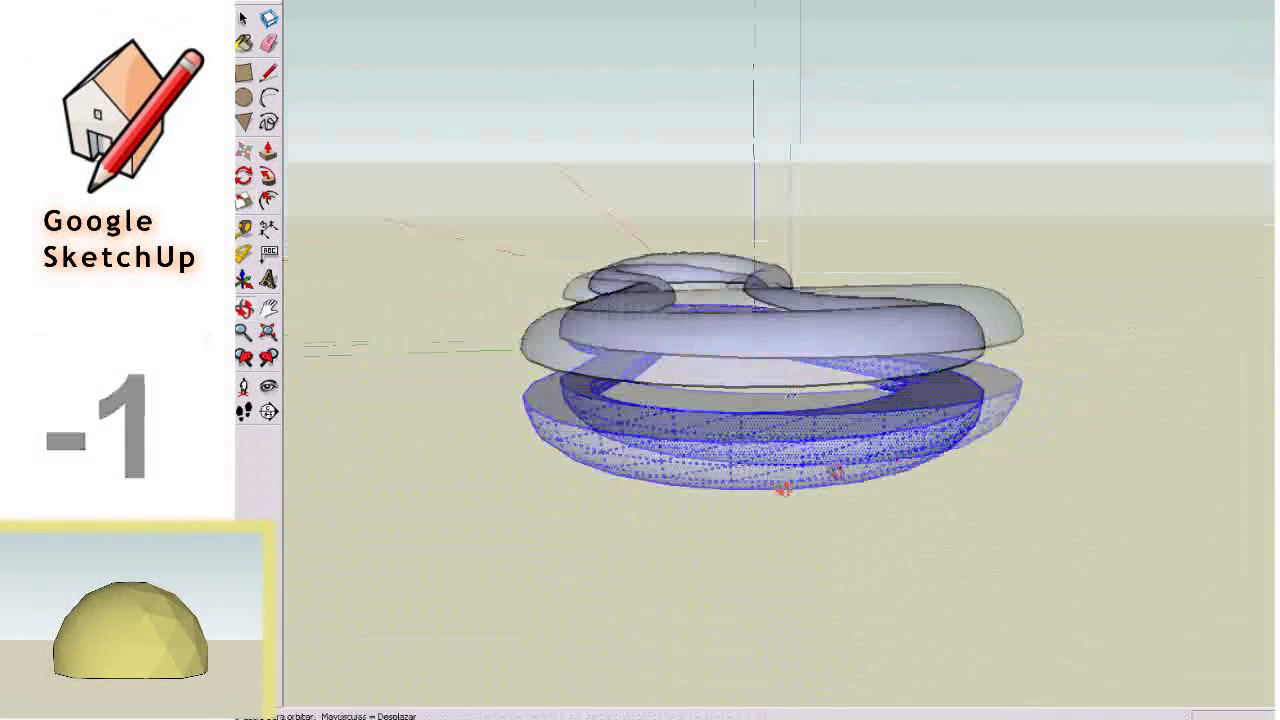
# Step: Move the scaled copy up into the ring and apply Intersecar con modelo
pyautogui.moveTo(771, 455); pyautogui.dragTo(773, 398)
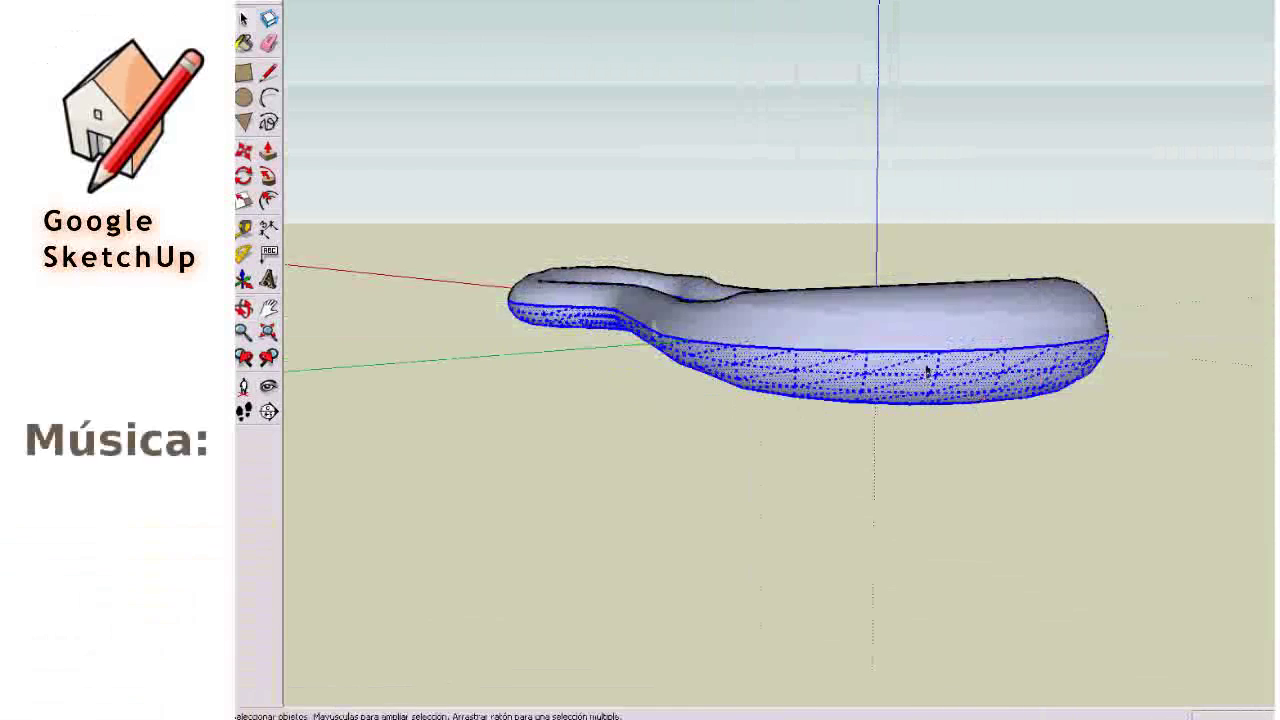
pyautogui.rightClick(928, 371)
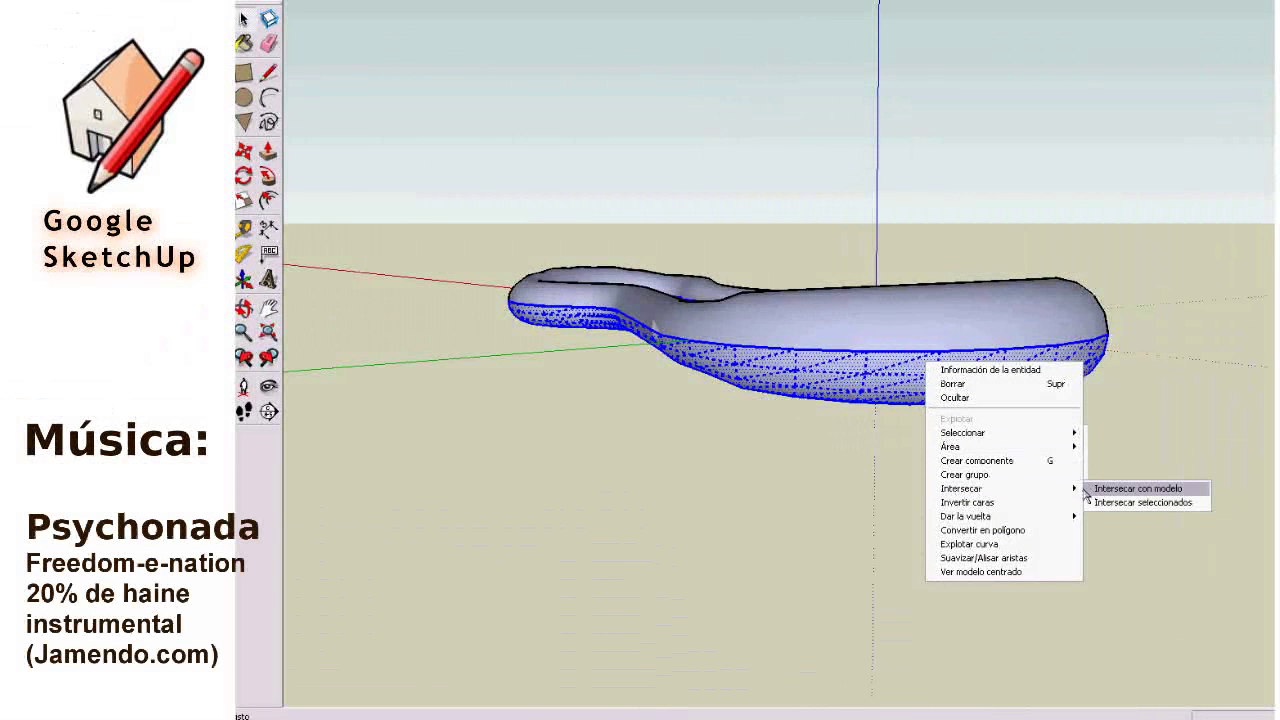
pyautogui.click(1086, 489)
pyautogui.moveTo(655, 332)
pyautogui.mouseDown(button='middle')
pyautogui.moveTo(928, 326)
pyautogui.moveTo(880, 322)
pyautogui.mouseUp(button='middle')
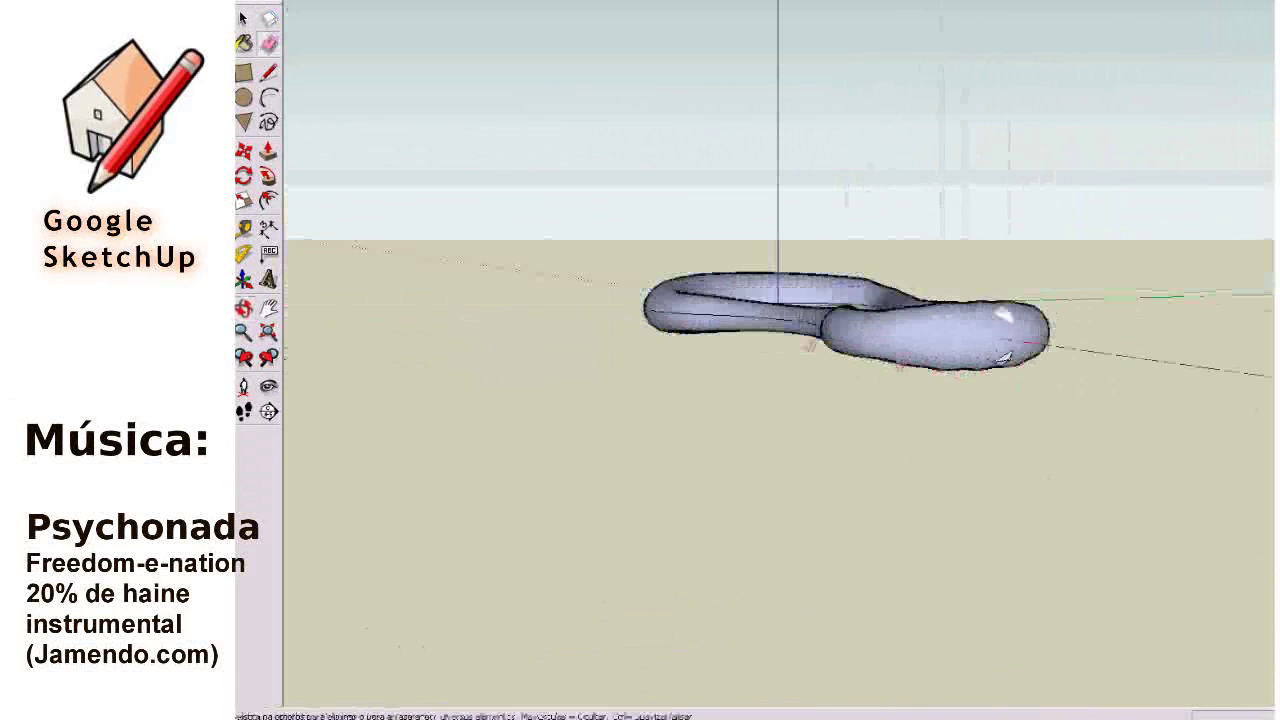
pyautogui.moveTo(548, 333); pyautogui.dragTo(934, 331, button='middle')
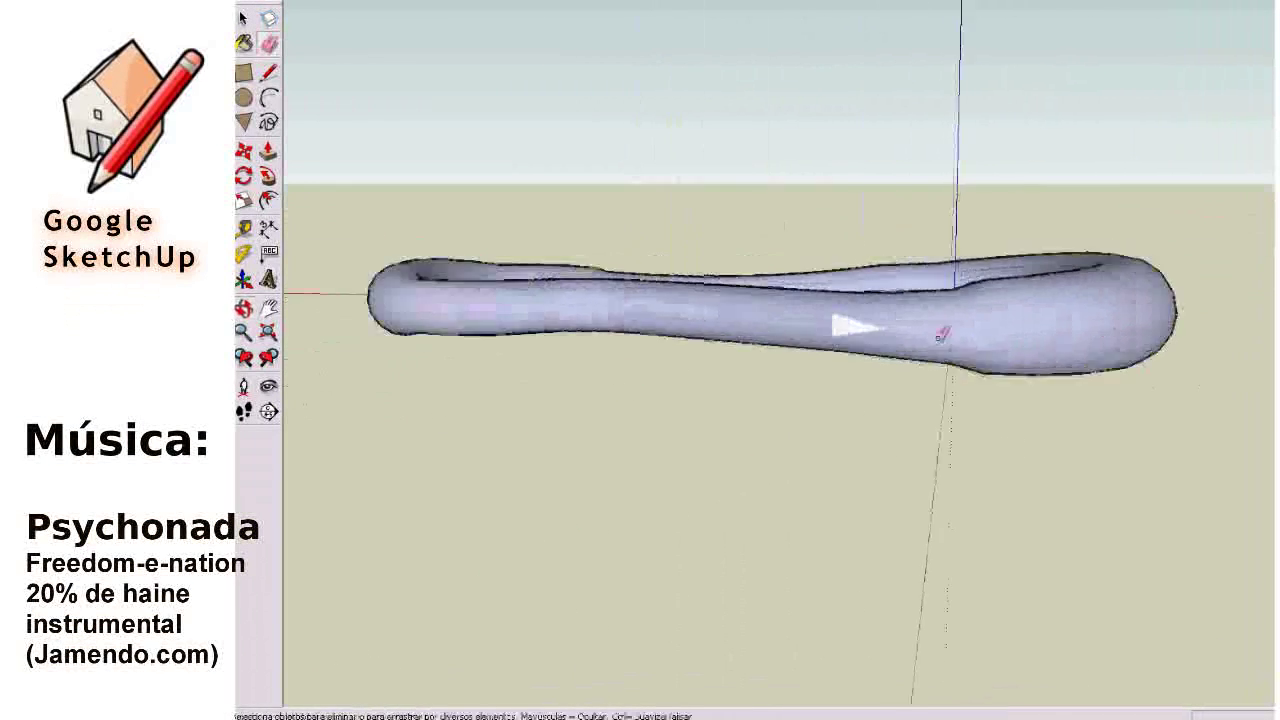
pyautogui.scroll(3, 529, 309)
pyautogui.moveTo(529, 309); pyautogui.dragTo(689, 394, button='middle')
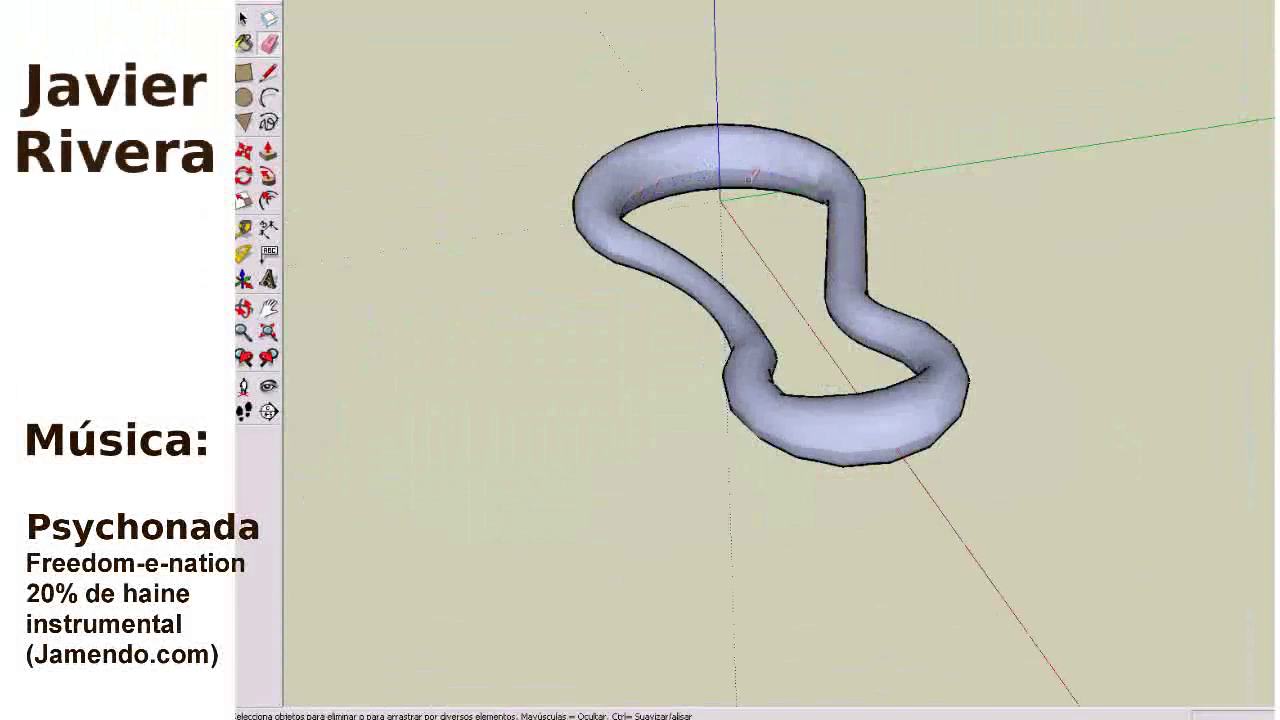
pyautogui.moveTo(446, 217); pyautogui.dragTo(632, 233, button='middle')
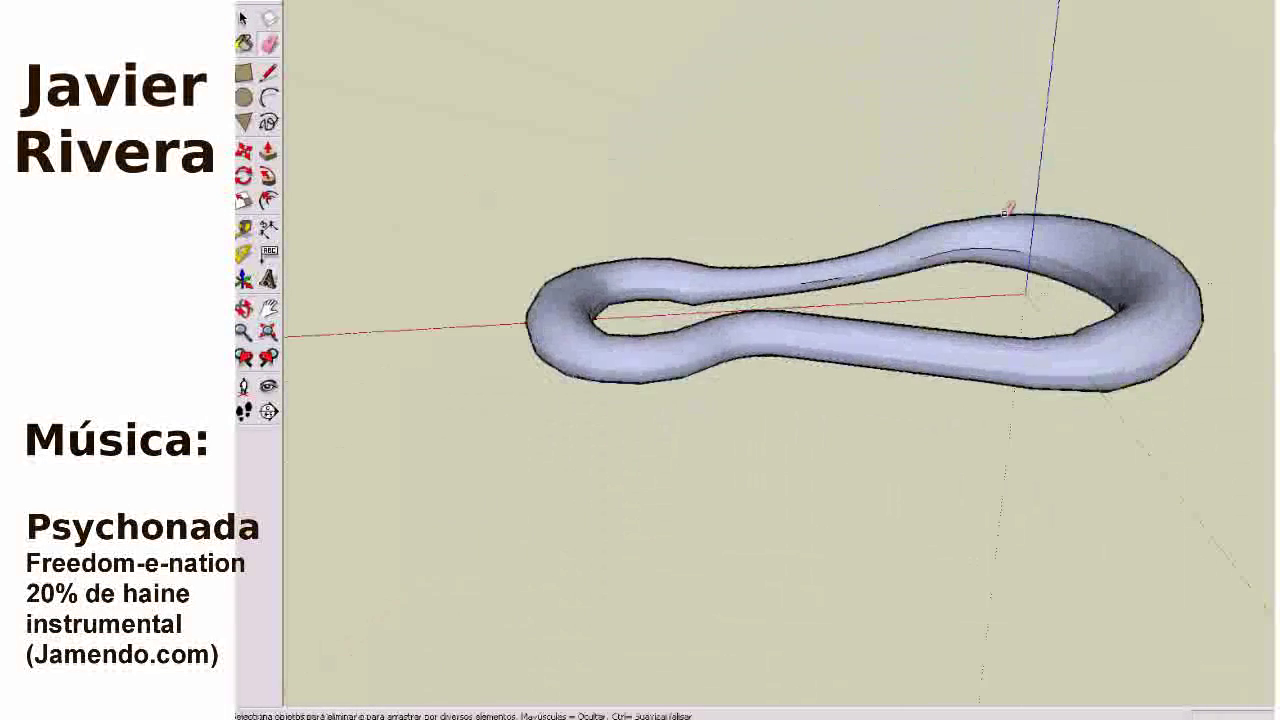